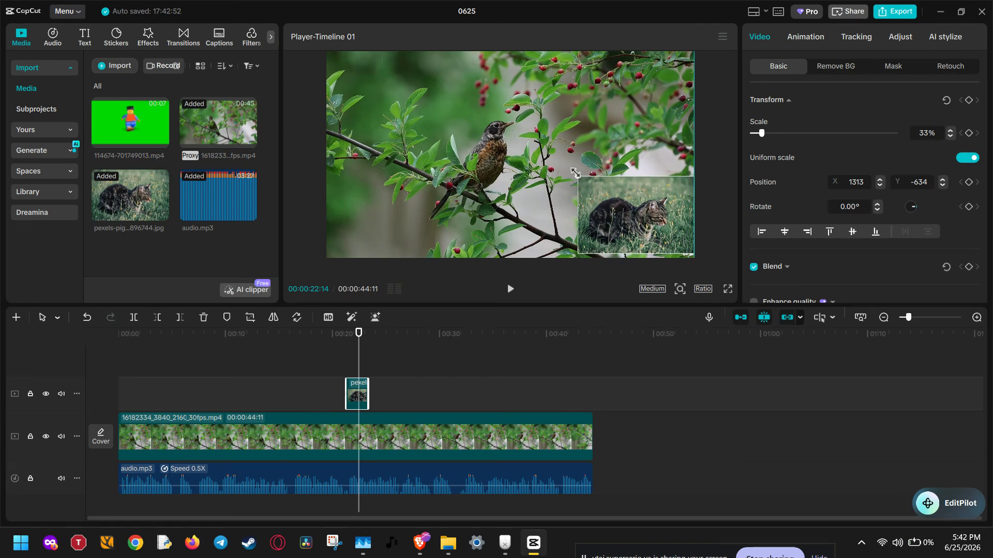
Step: Enlarge the cat overlay to about 41% and extend its clip to the end of the bird video
{"action": "left_click_drag", "start_coordinate": [620, 207], "coordinate": [606, 194]}
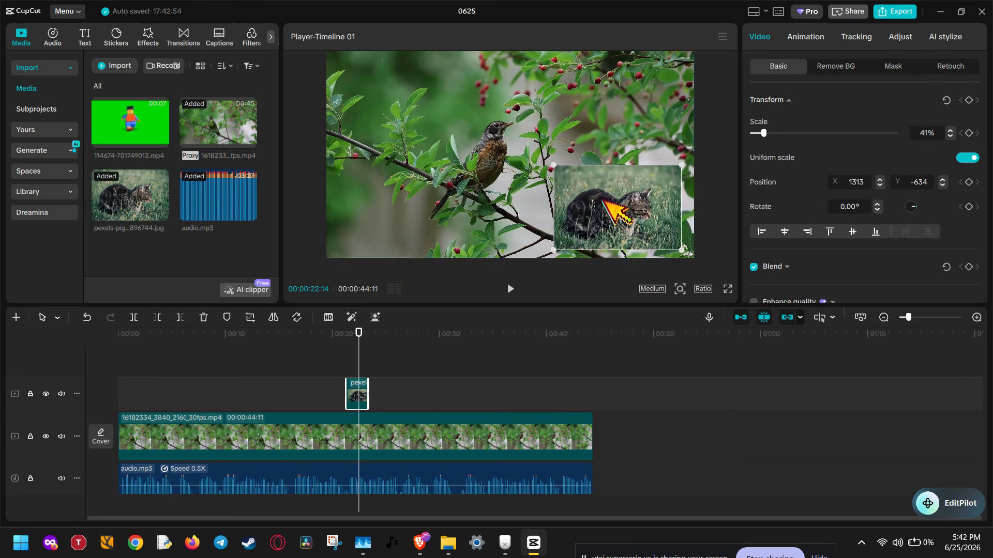
{"action": "left_click", "coordinate": [644, 387]}
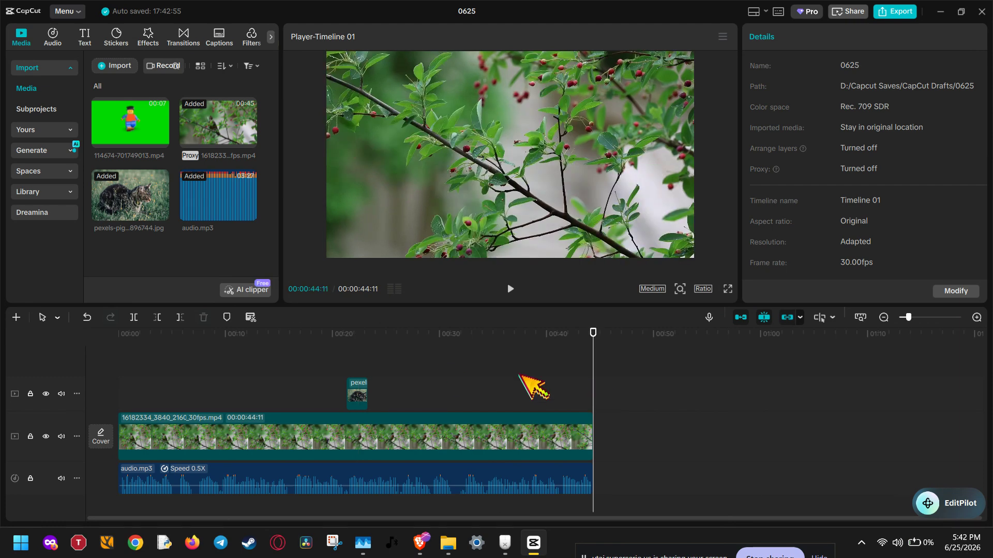
{"action": "left_click_drag", "start_coordinate": [366, 391], "coordinate": [594, 391]}
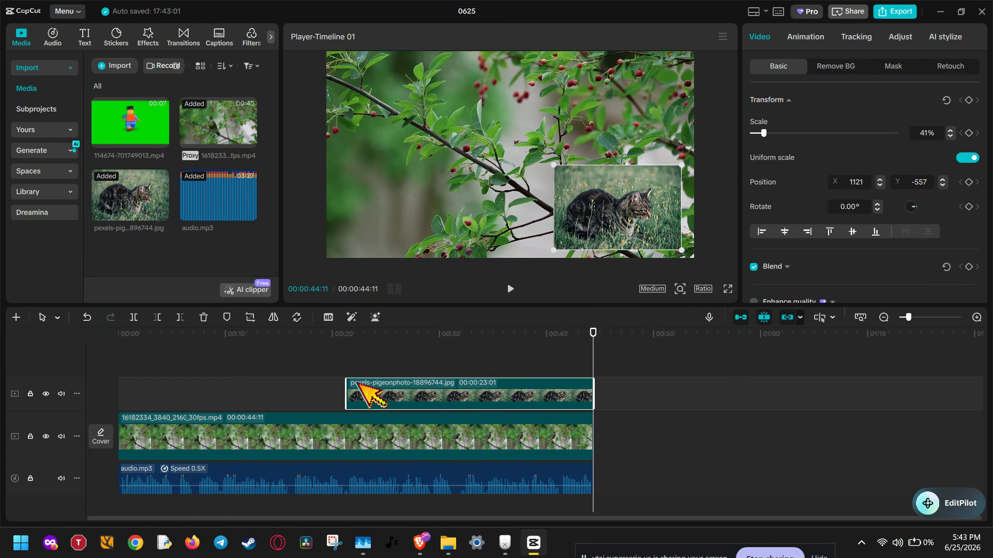
Step: Shift the cat image clip slightly earlier on its track so it starts at about 00:00:20:28
{"action": "left_click", "coordinate": [351, 337]}
{"action": "left_click_drag", "start_coordinate": [352, 341], "coordinate": [399, 342]}
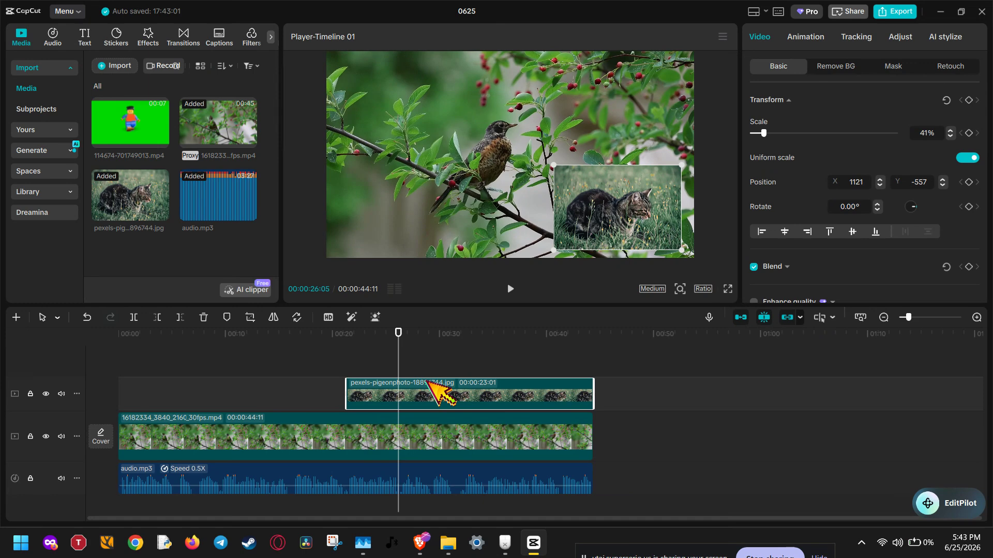
{"action": "left_click_drag", "start_coordinate": [429, 383], "coordinate": [472, 401]}
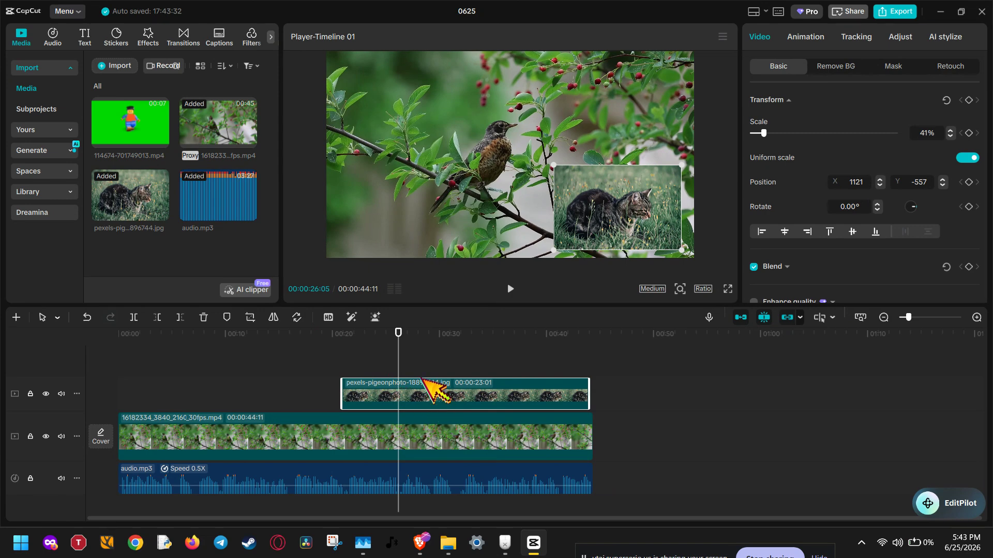
Step: Scale the cat overlay to 40% and move it nearer the frame's lower-right corner, at about X 1198, Y -597
{"action": "left_click", "coordinate": [360, 352]}
{"action": "left_click_drag", "start_coordinate": [360, 352], "coordinate": [528, 351]}
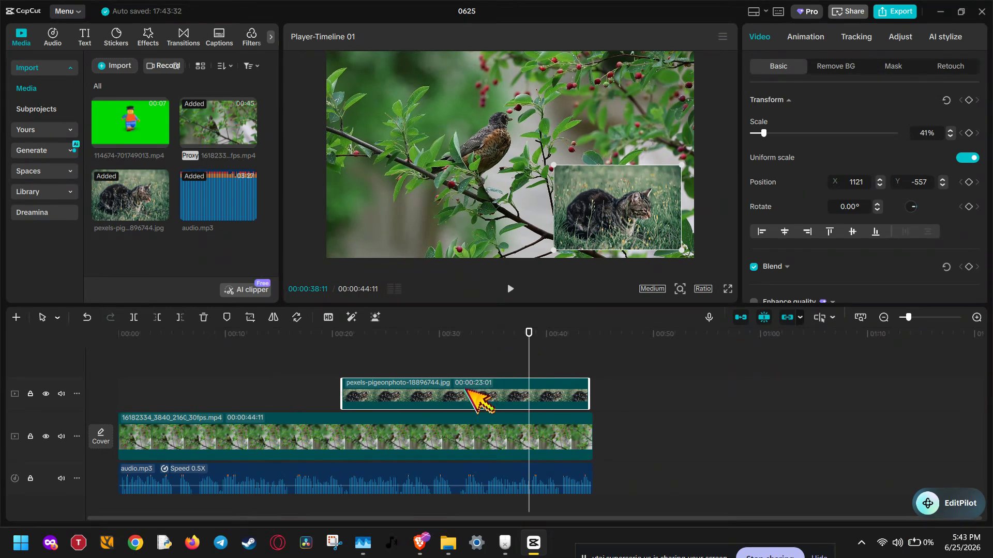
{"action": "left_click", "coordinate": [471, 439]}
{"action": "left_click", "coordinate": [455, 396]}
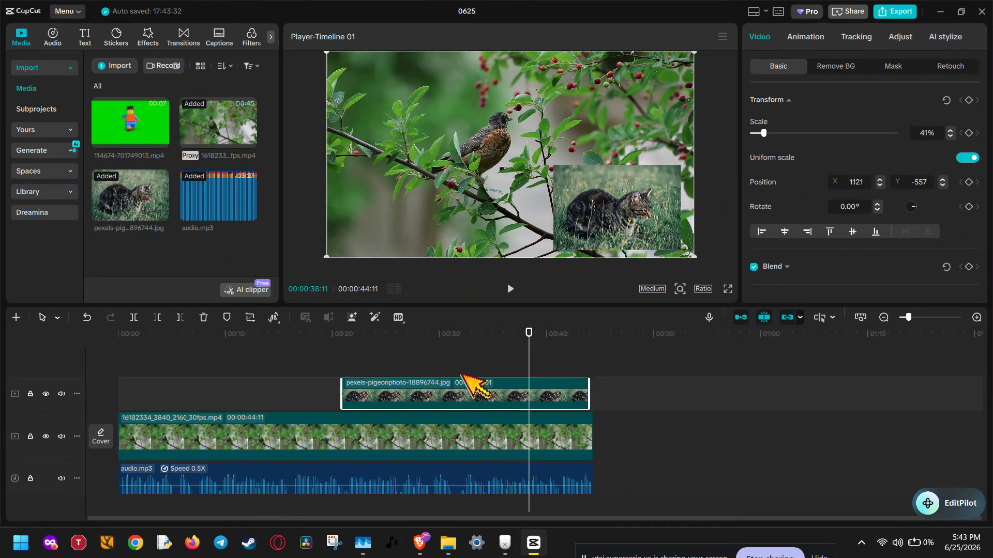
{"action": "mouse_move", "coordinate": [555, 166]}
{"action": "left_mouse_down"}
{"action": "mouse_move", "coordinate": [543, 155]}
{"action": "mouse_move", "coordinate": [555, 167]}
{"action": "left_mouse_up"}
{"action": "mouse_move", "coordinate": [627, 224]}
{"action": "left_mouse_down"}
{"action": "mouse_move", "coordinate": [434, 133]}
{"action": "mouse_move", "coordinate": [404, 191]}
{"action": "mouse_move", "coordinate": [408, 222]}
{"action": "mouse_move", "coordinate": [638, 225]}
{"action": "left_mouse_up"}
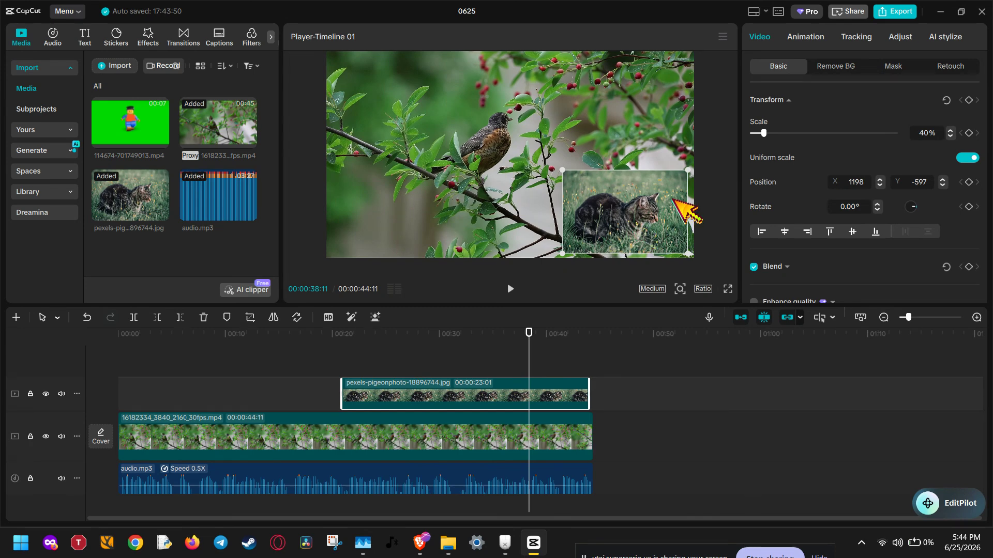
Step: Apply the trending Blaze Burst video effect directly to the cat image clip
{"action": "left_click", "coordinate": [150, 37]}
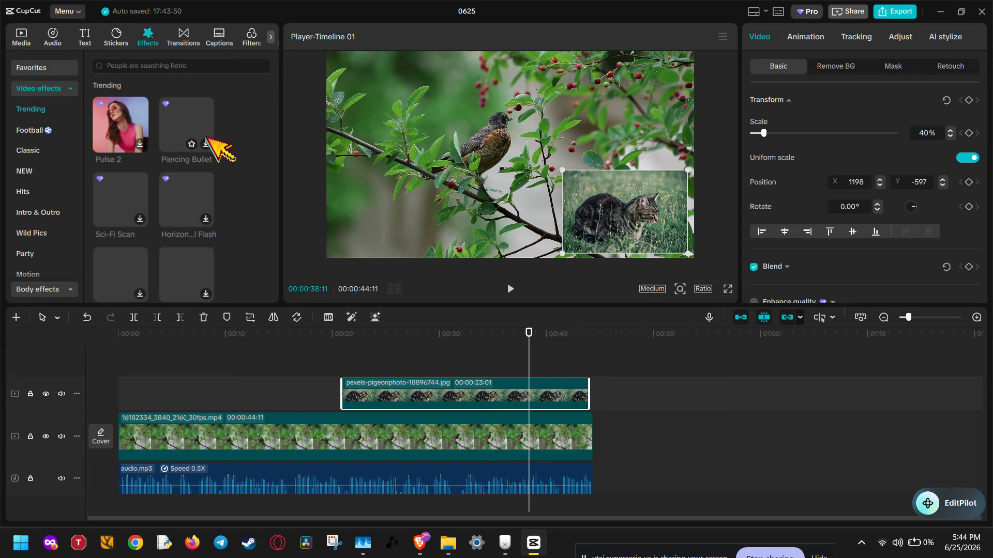
{"action": "scroll", "coordinate": [257, 151], "scroll_direction": "down", "scroll_amount": 1}
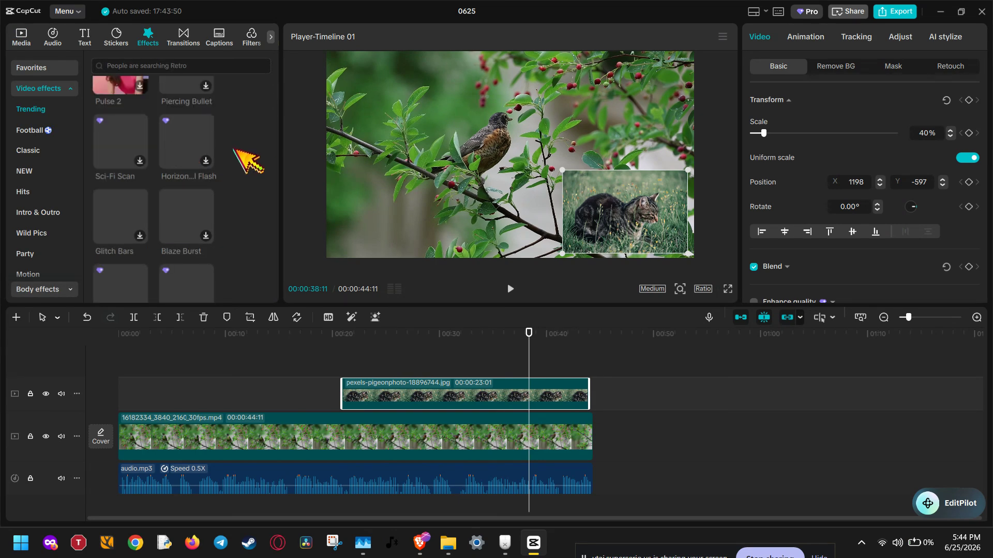
{"action": "left_click", "coordinate": [181, 214]}
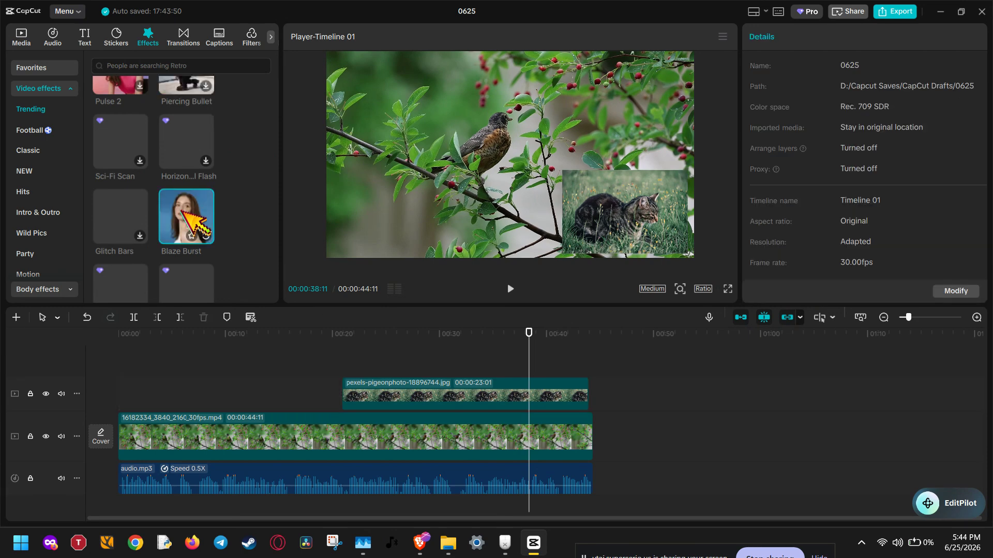
{"action": "left_click", "coordinate": [482, 394]}
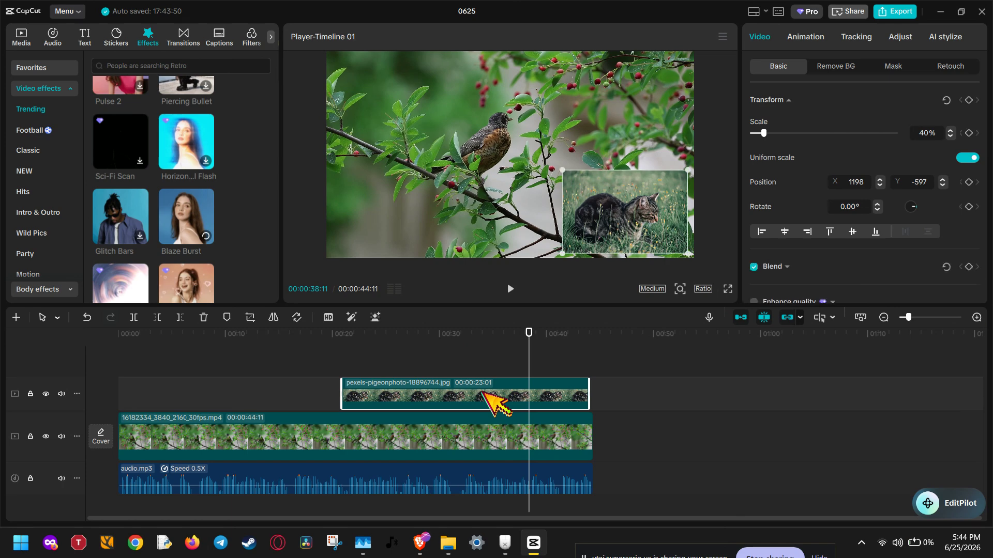
{"action": "left_click", "coordinate": [181, 212]}
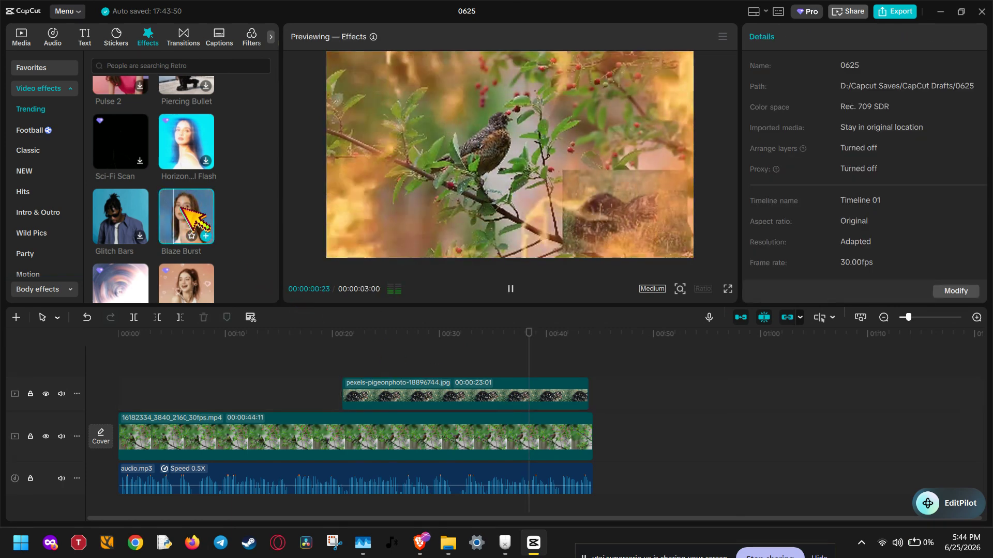
{"action": "left_click", "coordinate": [408, 403]}
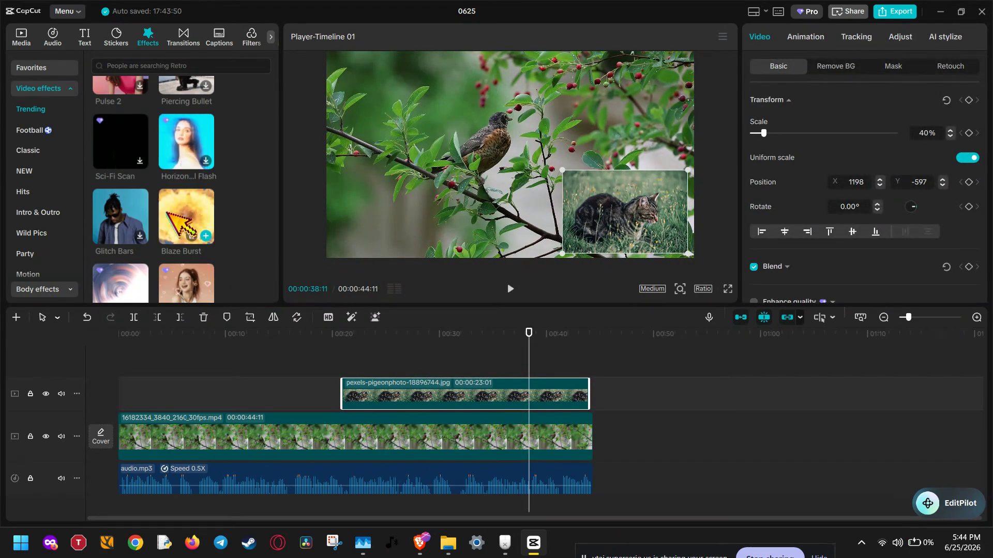
{"action": "left_click_drag", "start_coordinate": [180, 218], "coordinate": [399, 390]}
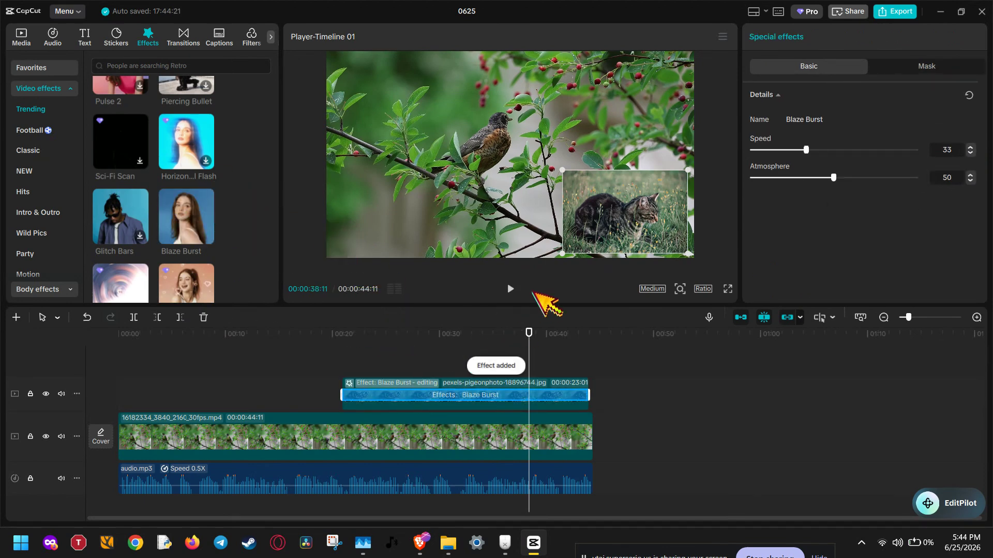
Step: Play back the Blaze Burst effect from the start of the cat clip and mute the audio track
{"action": "left_click", "coordinate": [511, 289]}
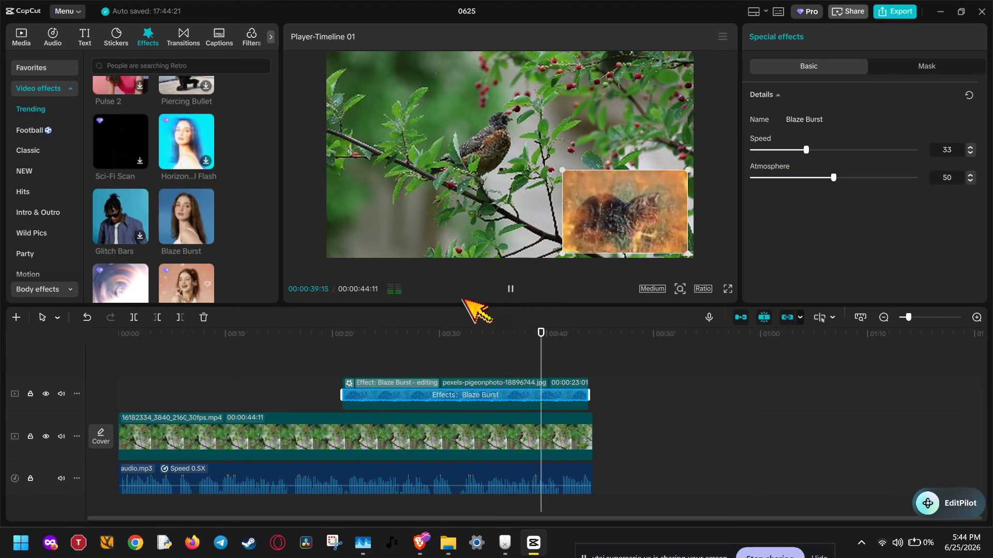
{"action": "left_click", "coordinate": [345, 349]}
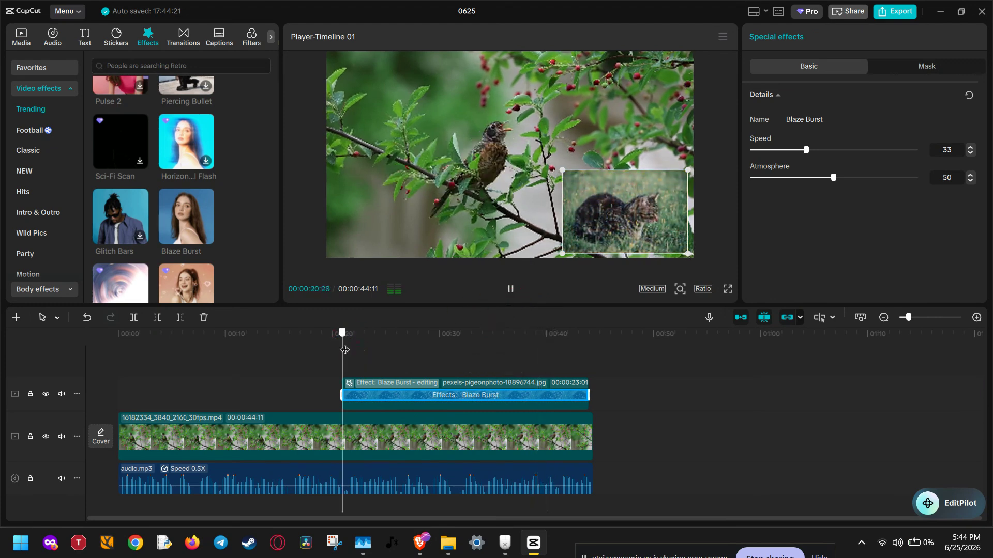
{"action": "left_click", "coordinate": [512, 289]}
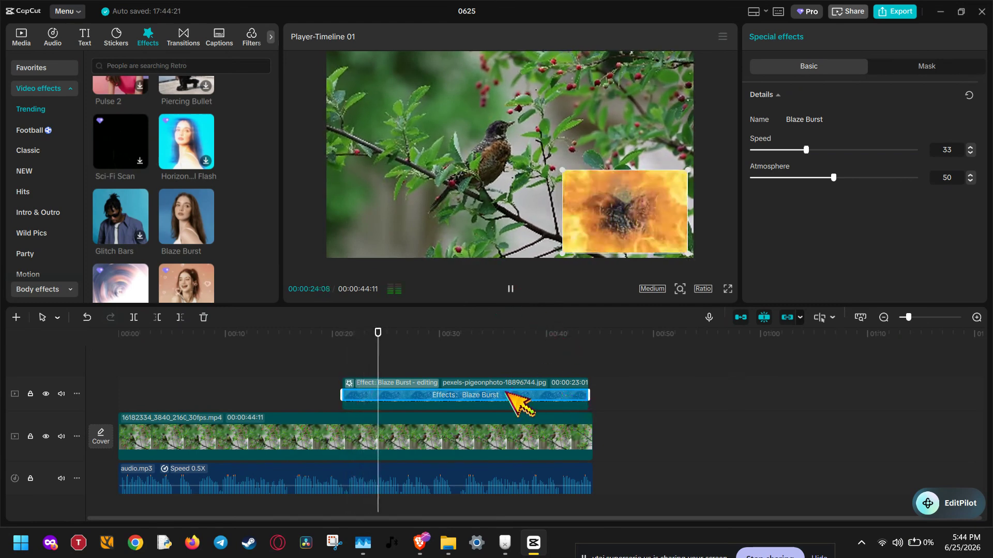
{"action": "left_click", "coordinate": [510, 289]}
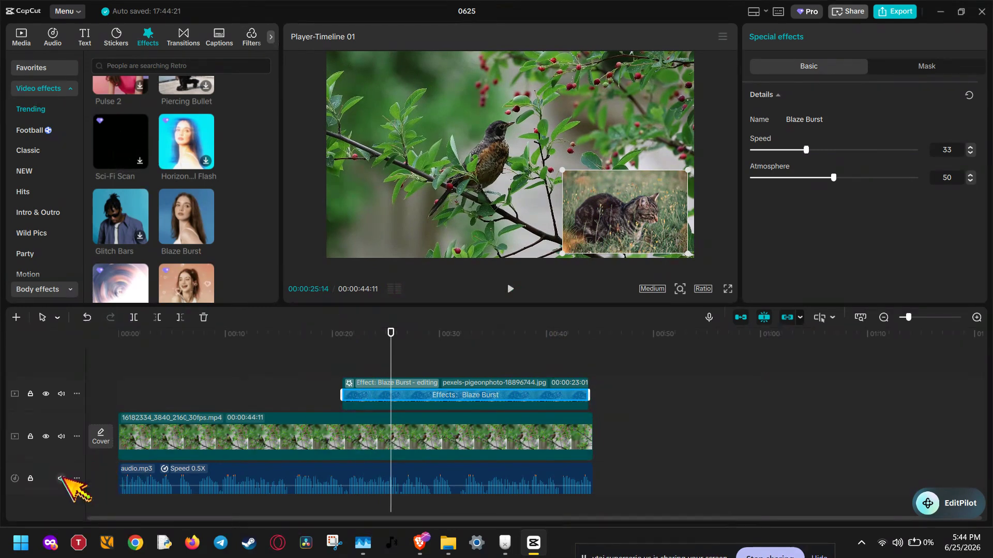
{"action": "left_click", "coordinate": [61, 478]}
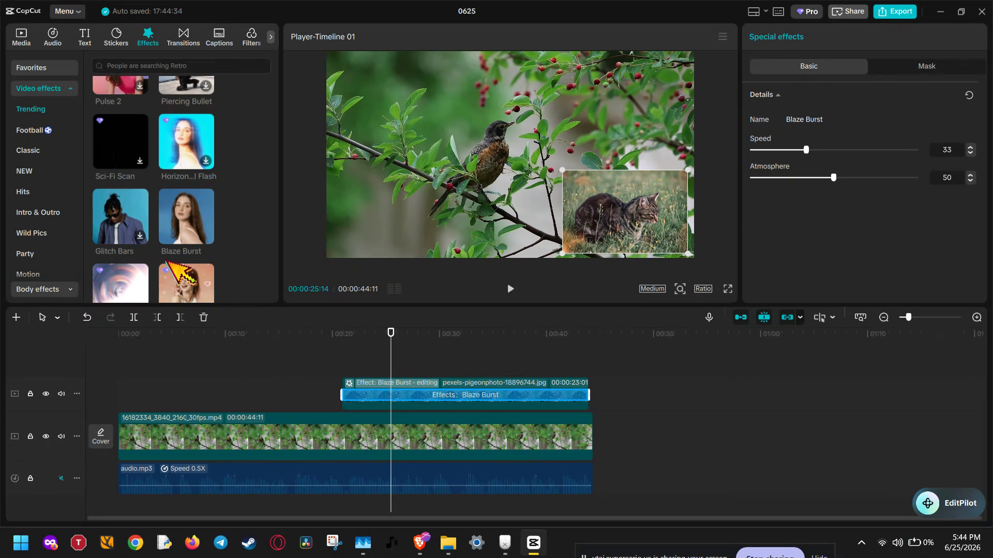
Step: Place the Glitch Bars effect on a separate track over the start of the cat clip and play it back
{"action": "left_click", "coordinate": [119, 218]}
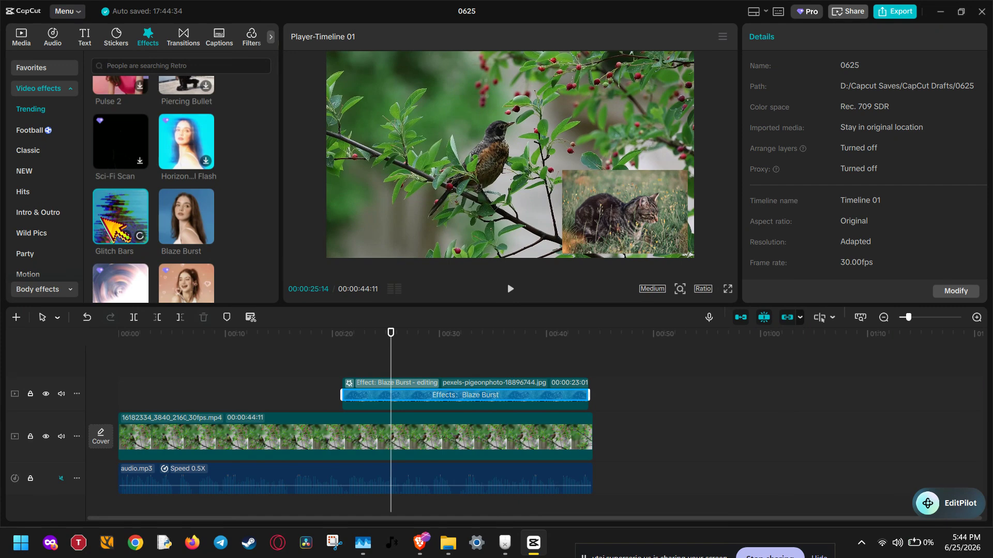
{"action": "left_click_drag", "start_coordinate": [104, 219], "coordinate": [341, 370]}
{"action": "left_click", "coordinate": [362, 346]}
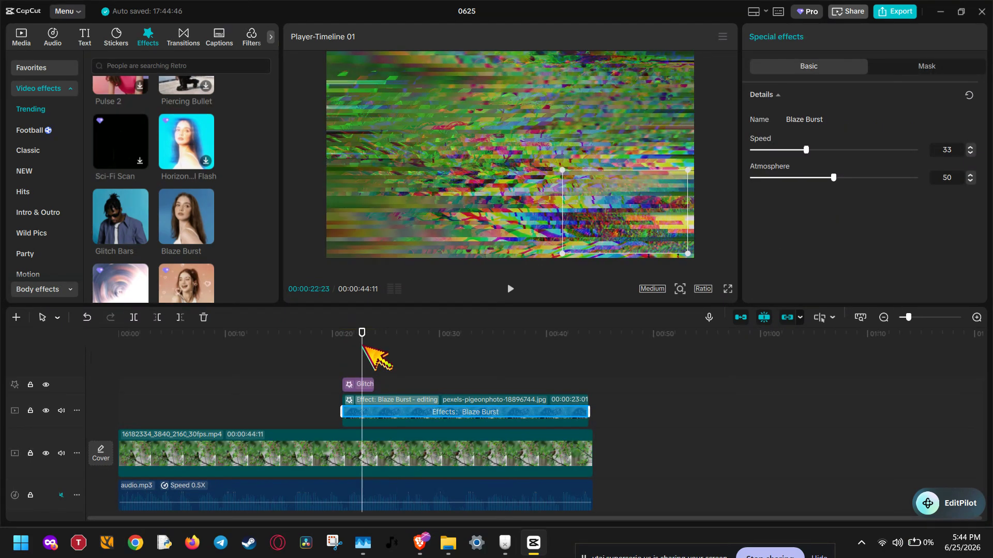
{"action": "left_click", "coordinate": [509, 289]}
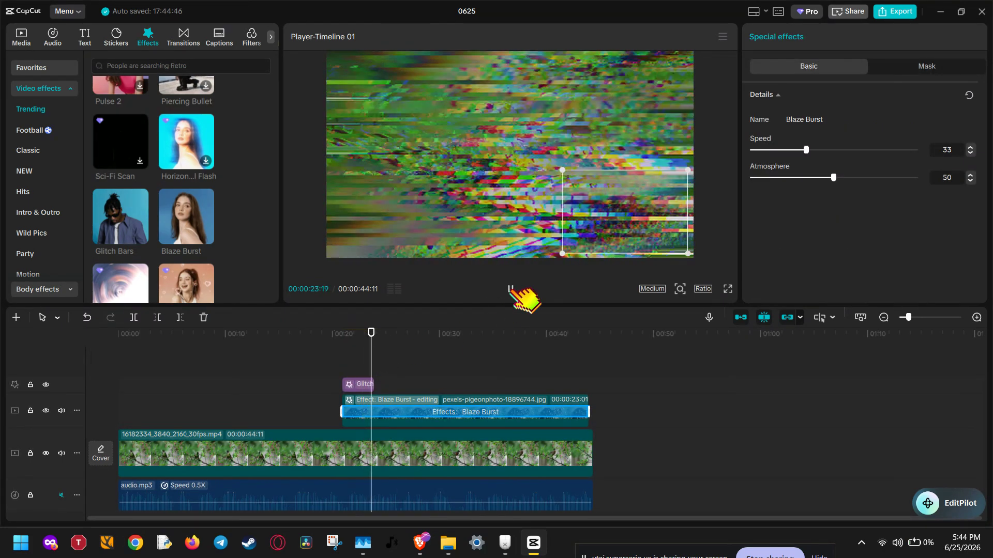
{"action": "left_click", "coordinate": [511, 289]}
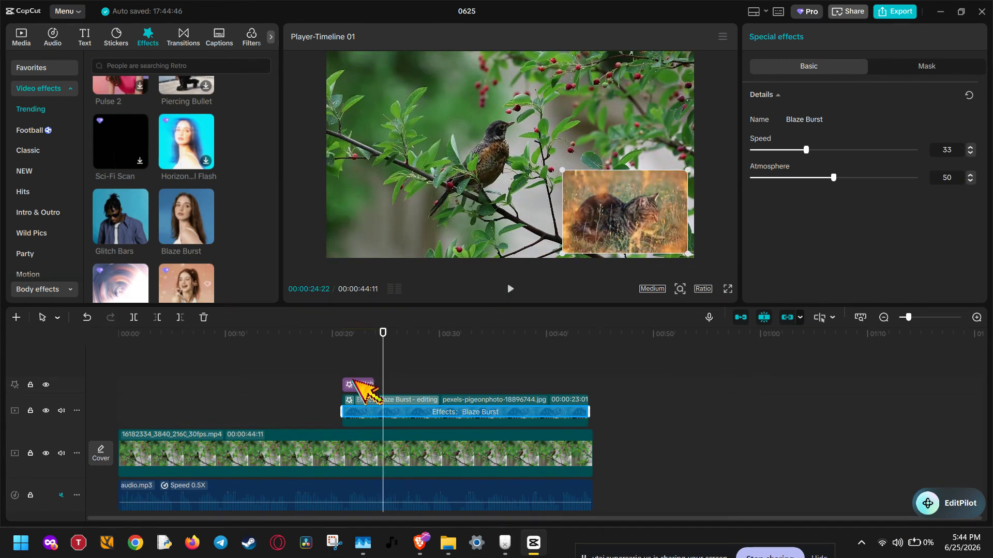
Step: Delete the Glitch Bars effect clip from the timeline
{"action": "left_click", "coordinate": [363, 385]}
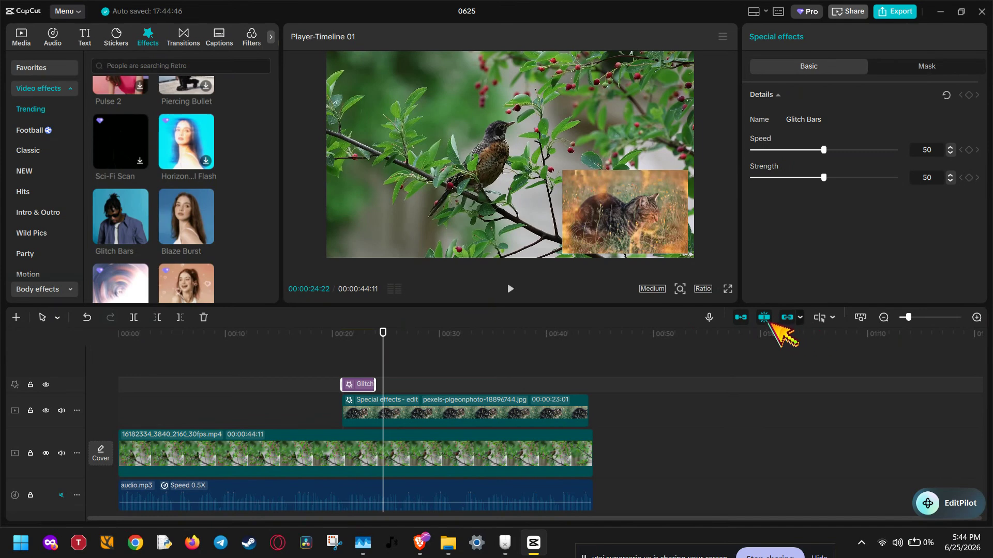
{"action": "left_click", "coordinate": [203, 317]}
Step: View the settings of the Blaze Burst effect applied to the cat clip
{"action": "left_click", "coordinate": [398, 392]}
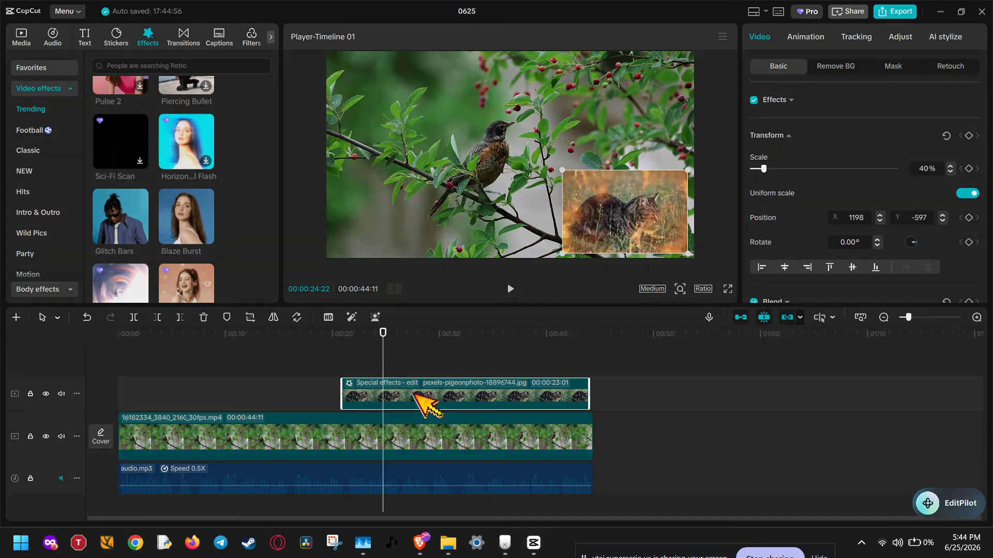
{"action": "right_click", "coordinate": [417, 398]}
{"action": "left_click", "coordinate": [472, 461]}
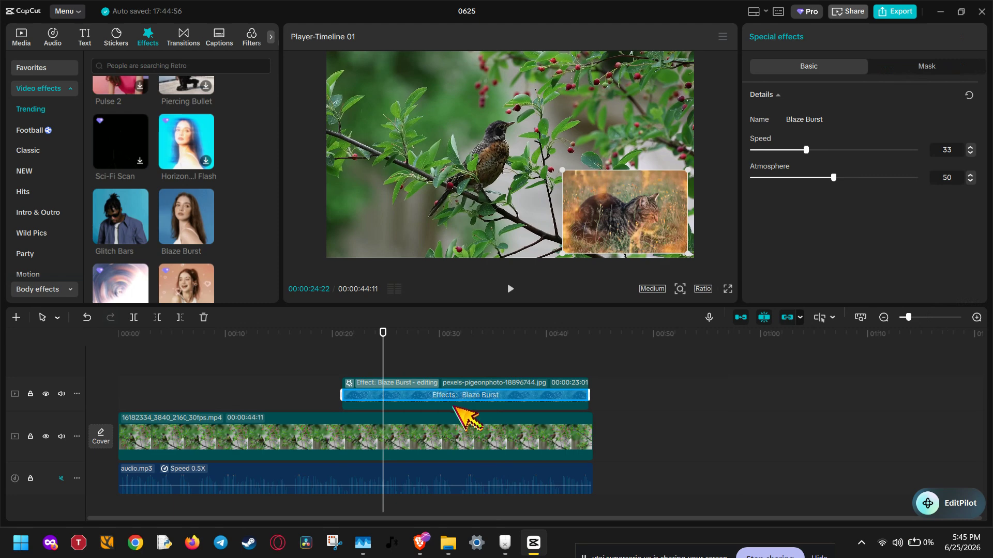
{"action": "left_click", "coordinate": [481, 399]}
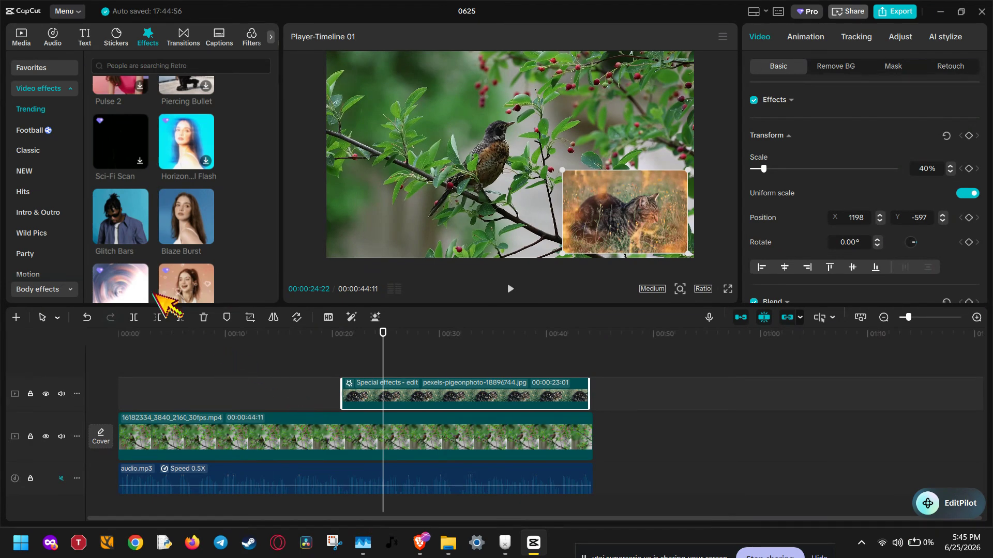
Step: Add Glitch Bars on its own track above the start of the cat clip and combine both into a compound clip
{"action": "left_click_drag", "start_coordinate": [120, 218], "coordinate": [349, 373]}
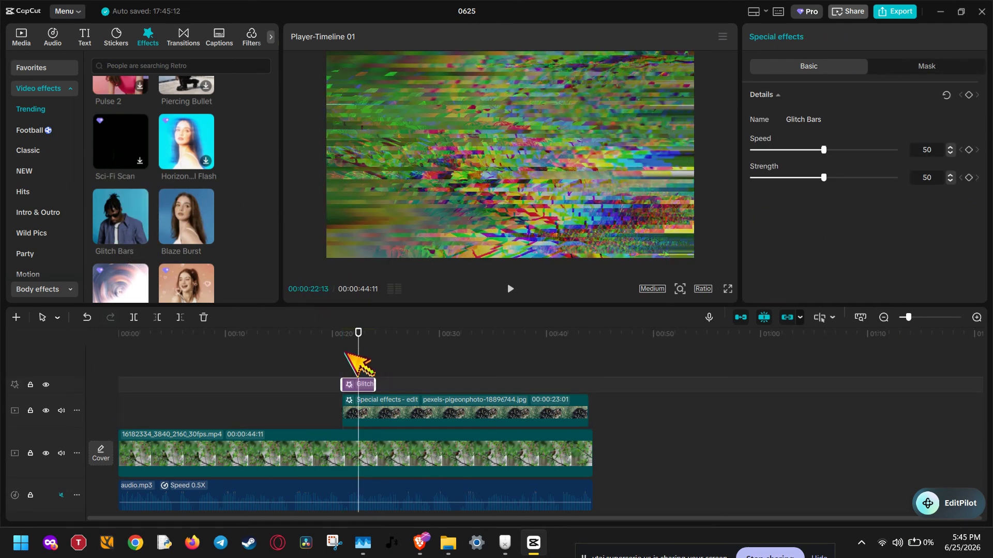
{"action": "left_click", "coordinate": [393, 413]}
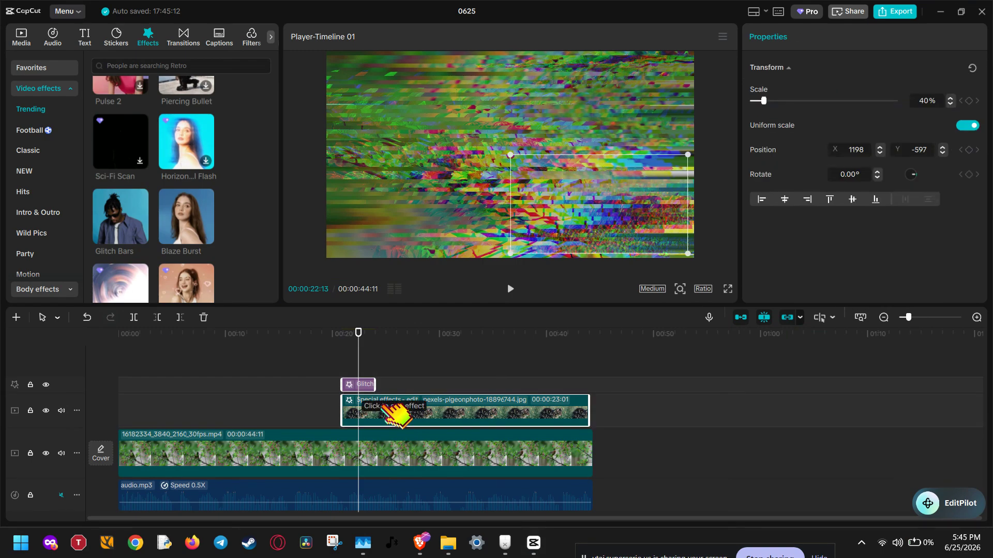
{"action": "right_click", "coordinate": [388, 411]}
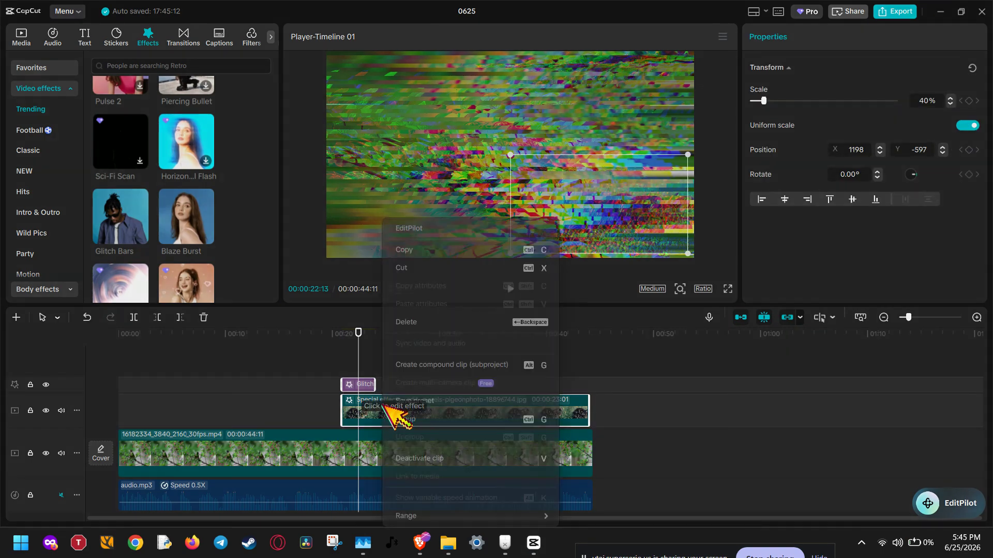
{"action": "left_click", "coordinate": [455, 365]}
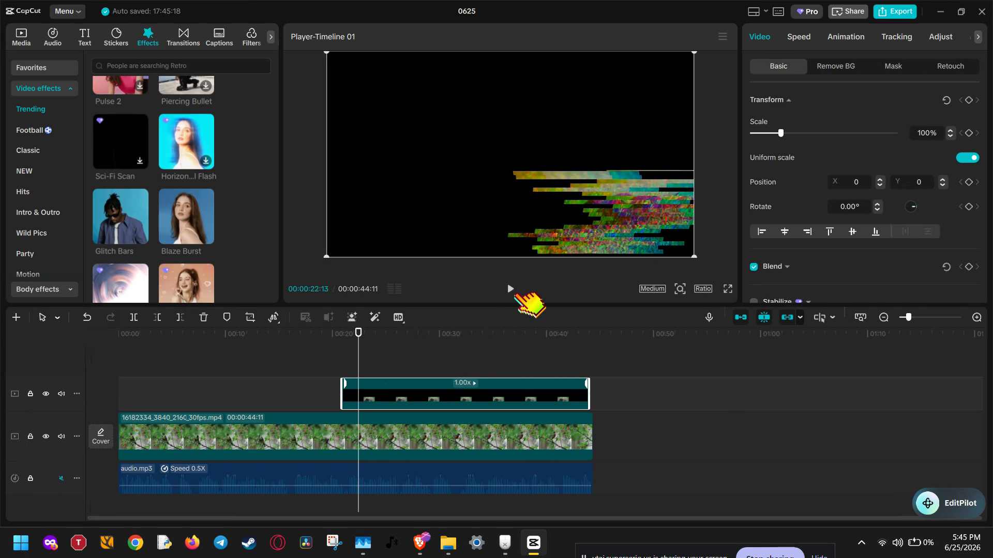
Step: Crop the compound clip to the cat picture's area, then scale it to 34% and place it at X 1212, Y -675
{"action": "left_click", "coordinate": [250, 317]}
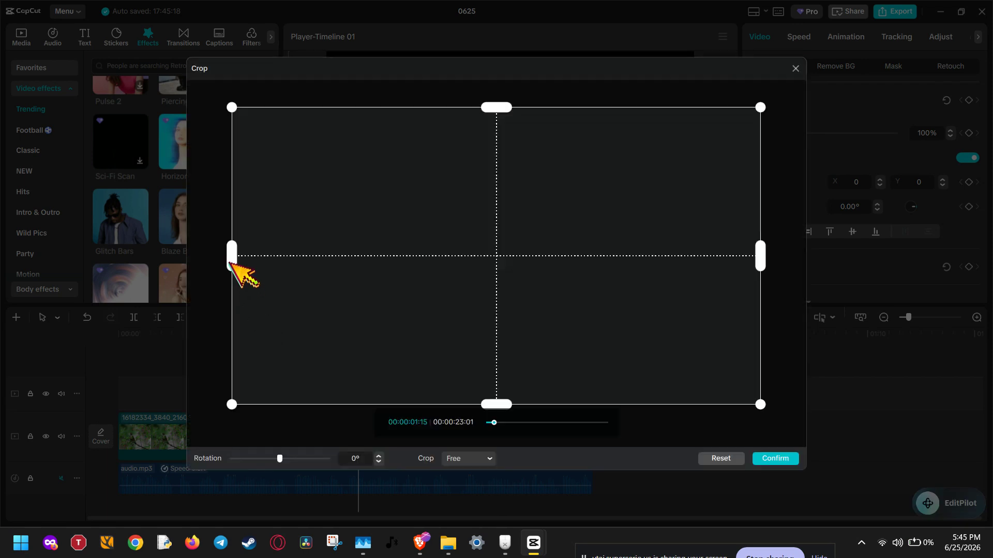
{"action": "left_click_drag", "start_coordinate": [230, 262], "coordinate": [529, 306]}
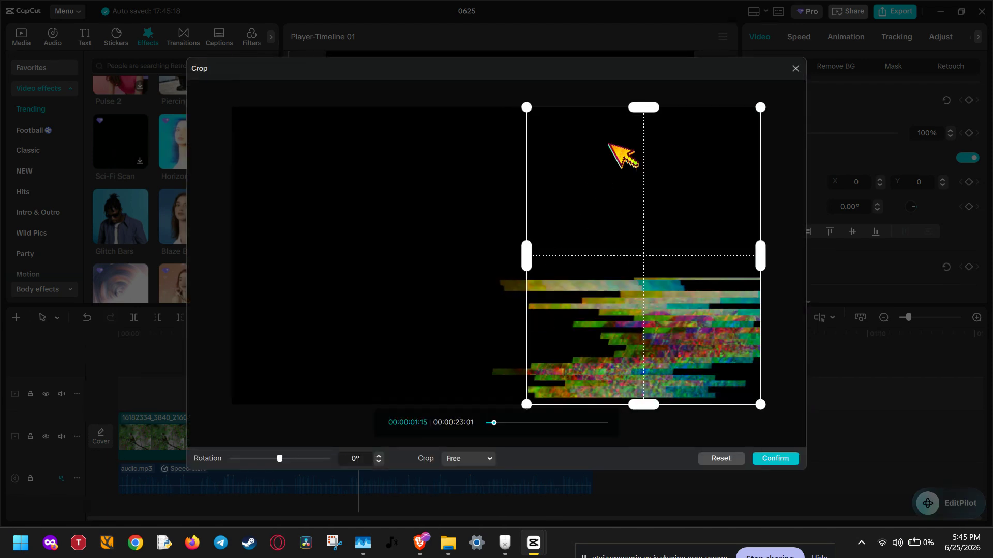
{"action": "left_click_drag", "start_coordinate": [650, 107], "coordinate": [650, 281]}
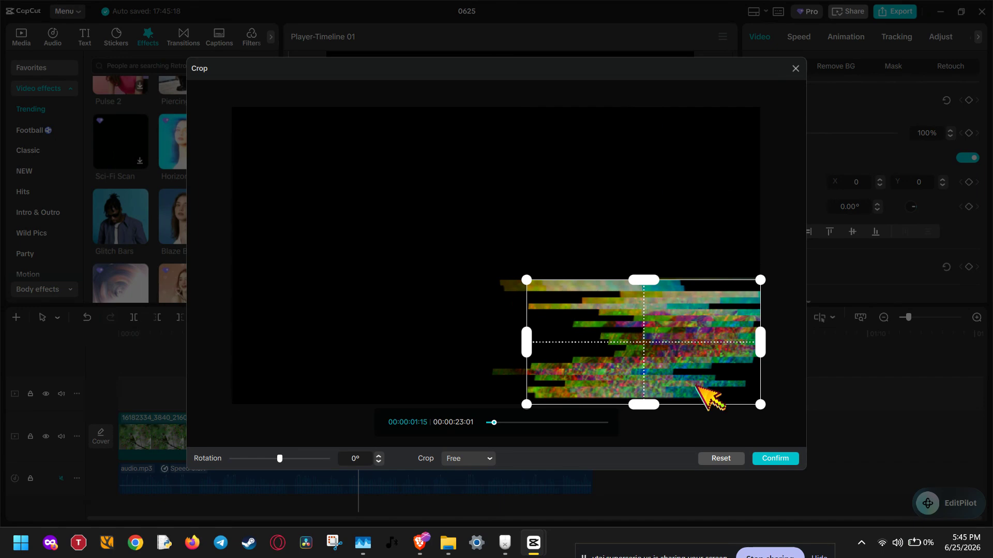
{"action": "left_click", "coordinate": [775, 459]}
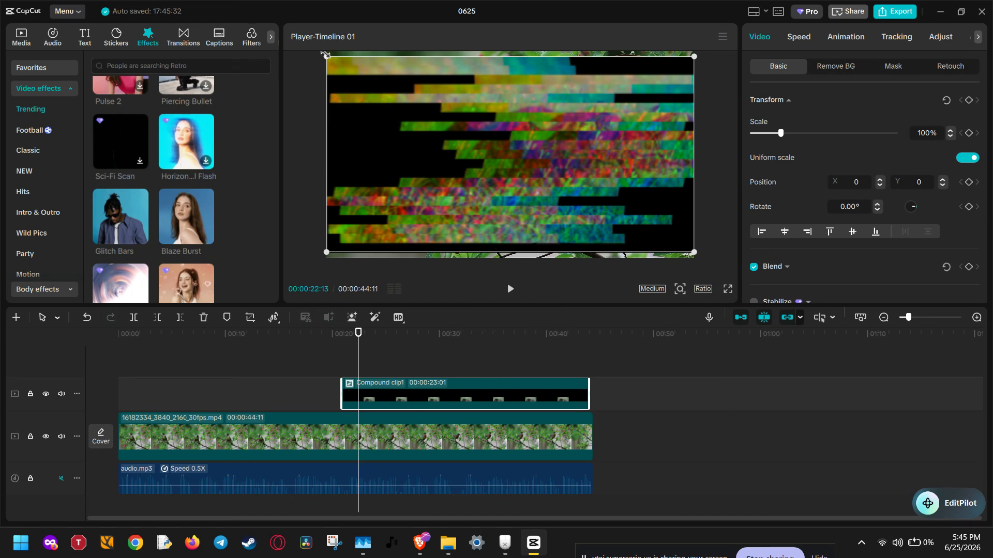
{"action": "left_click_drag", "start_coordinate": [325, 54], "coordinate": [443, 122]}
{"action": "left_click_drag", "start_coordinate": [526, 177], "coordinate": [623, 231]}
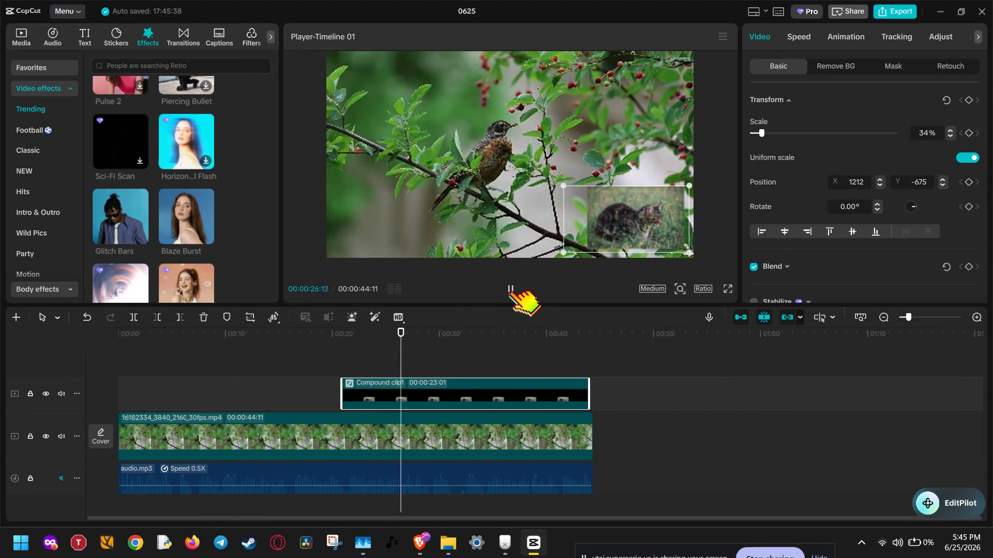
Step: Play back the cropped compound clip over the bird video to check that the effects affect only the cat picture
{"action": "left_click", "coordinate": [703, 373]}
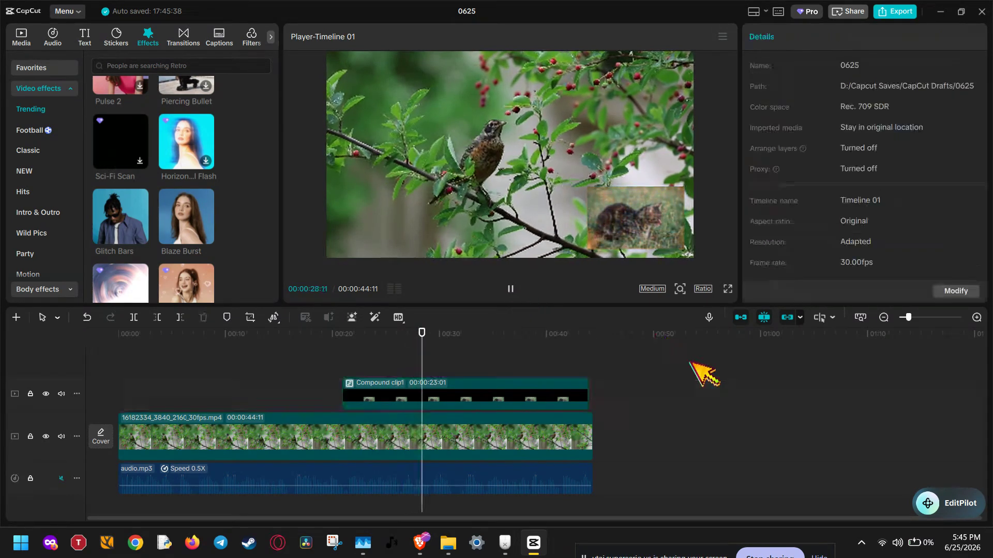
{"action": "left_click", "coordinate": [456, 336]}
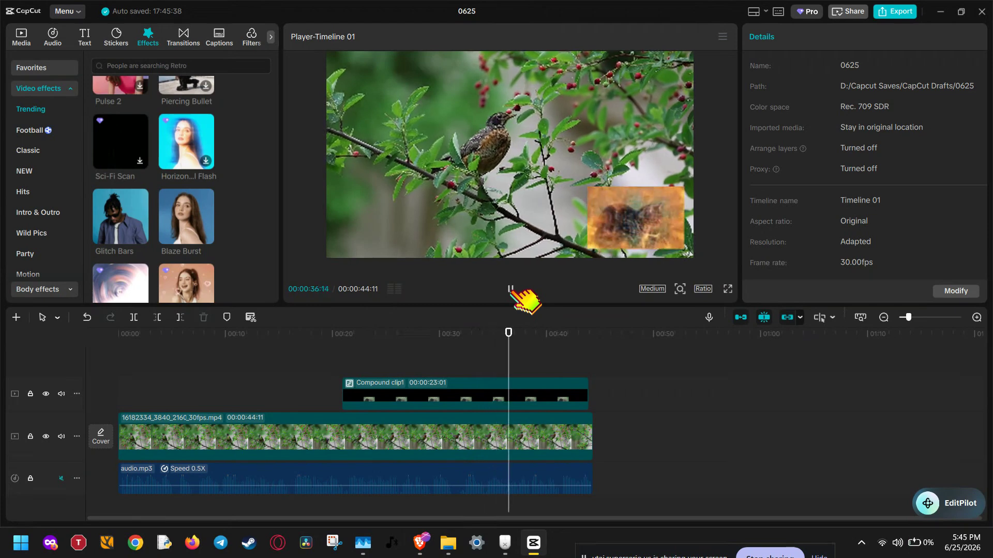
{"action": "left_click", "coordinate": [511, 289]}
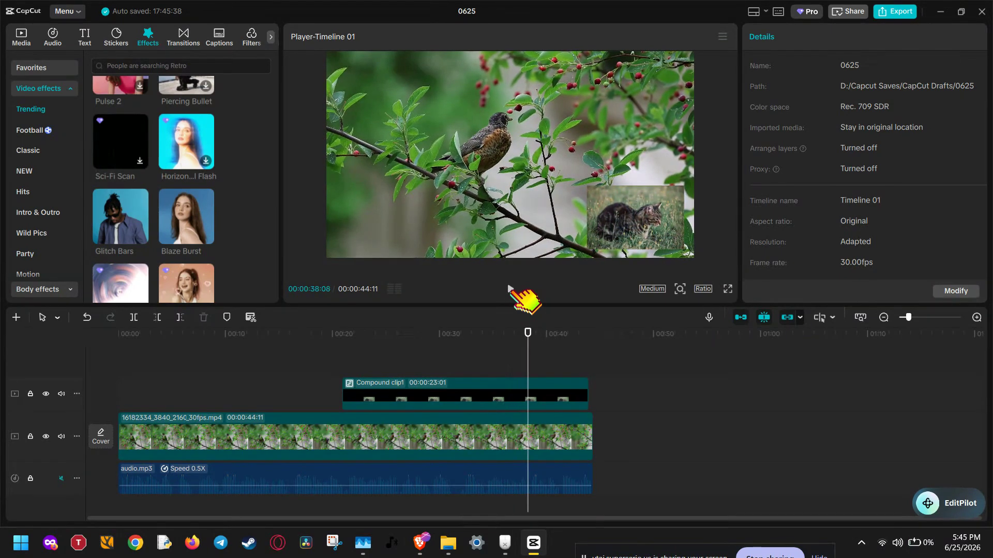
Step: Undo the compound clip's placement, scaling, crop and creation back to the single cat clip with its own effect, and play that clip back
{"action": "left_click", "coordinate": [88, 318]}
{"action": "left_click", "coordinate": [87, 318]}
{"action": "left_click", "coordinate": [88, 318]}
{"action": "left_click", "coordinate": [87, 317]}
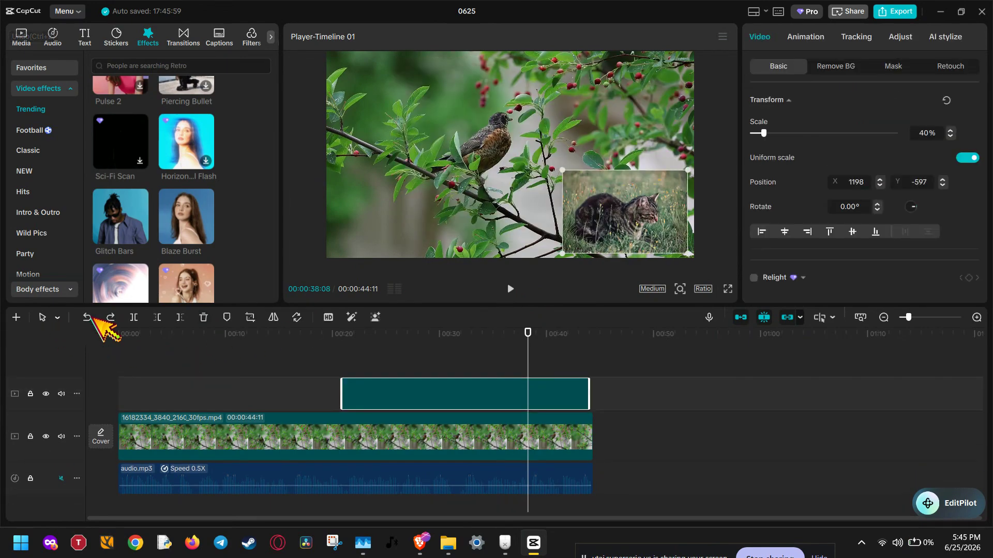
{"action": "left_click", "coordinate": [87, 317]}
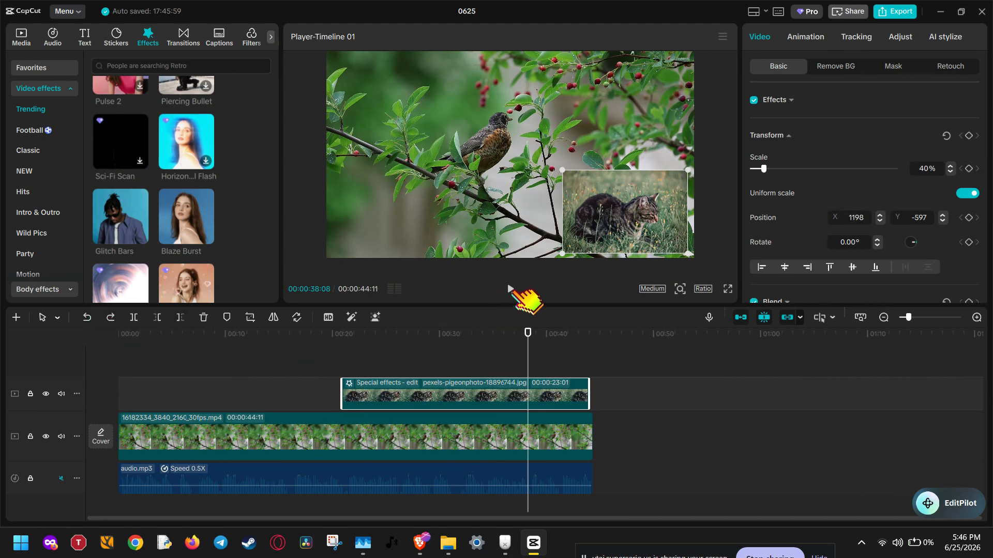
{"action": "left_click", "coordinate": [511, 289]}
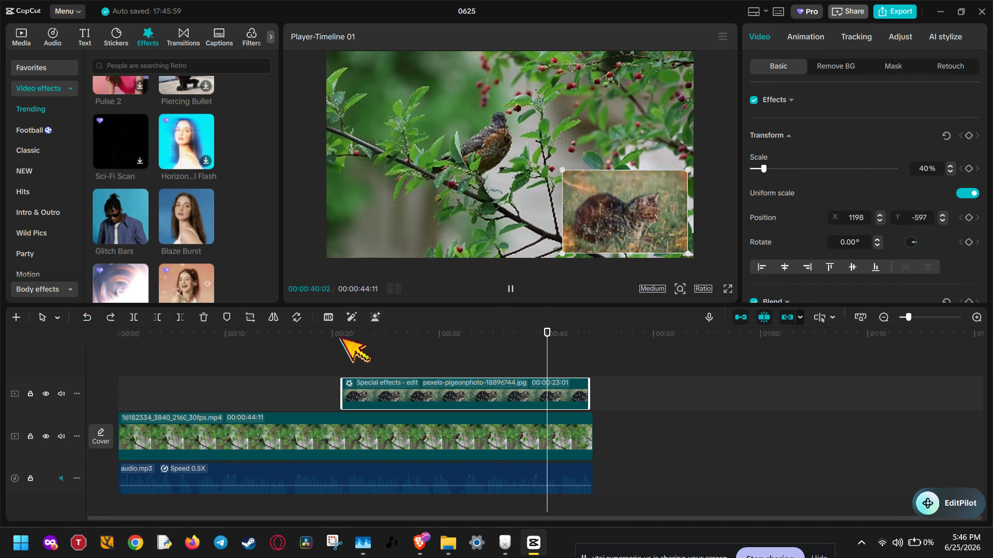
{"action": "left_click", "coordinate": [512, 289]}
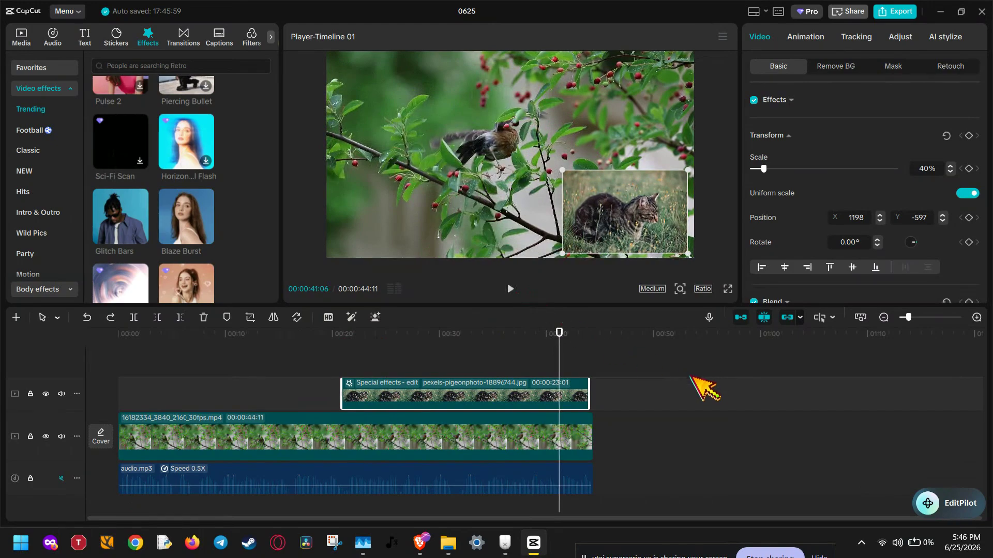